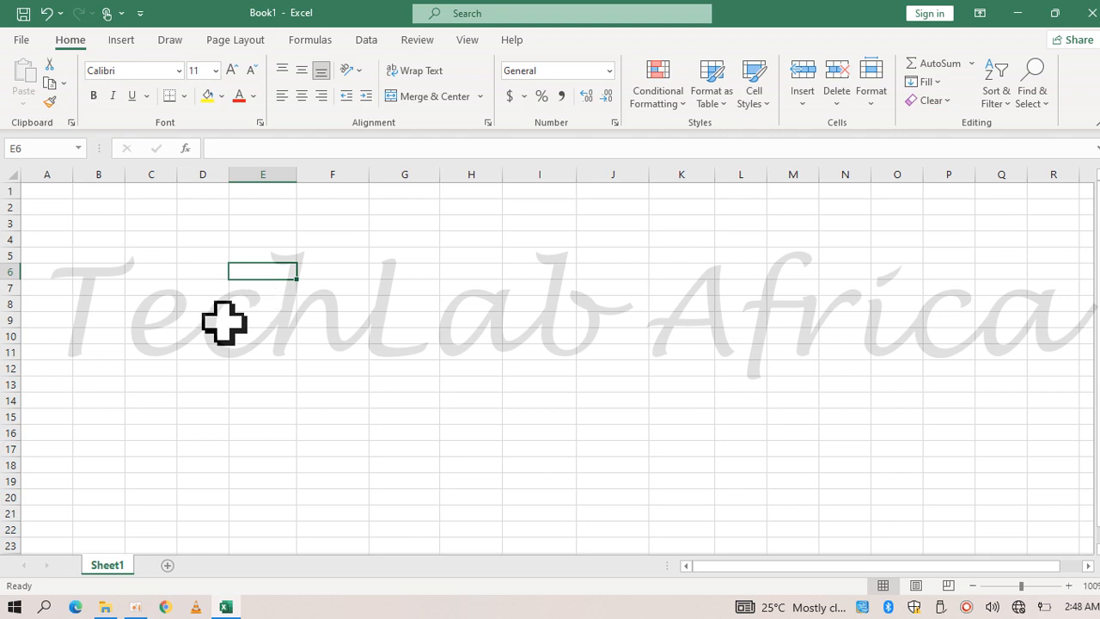
# Enter the numbers 67, 90 and 5 in cells E6, E7 and E8
pyautogui.write('67')
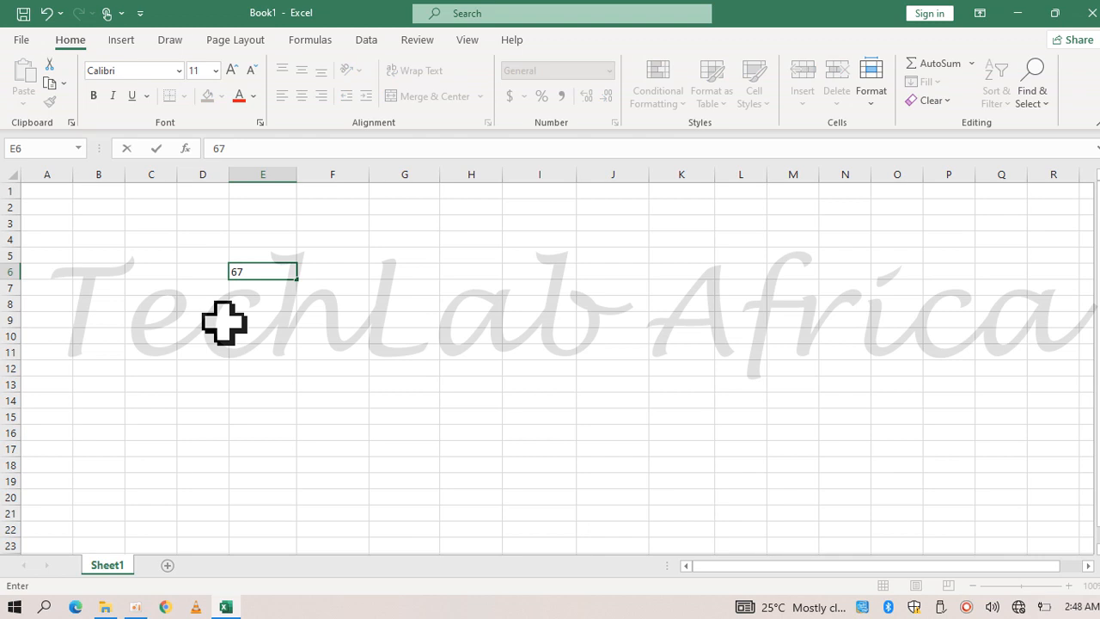
pyautogui.press('Return')
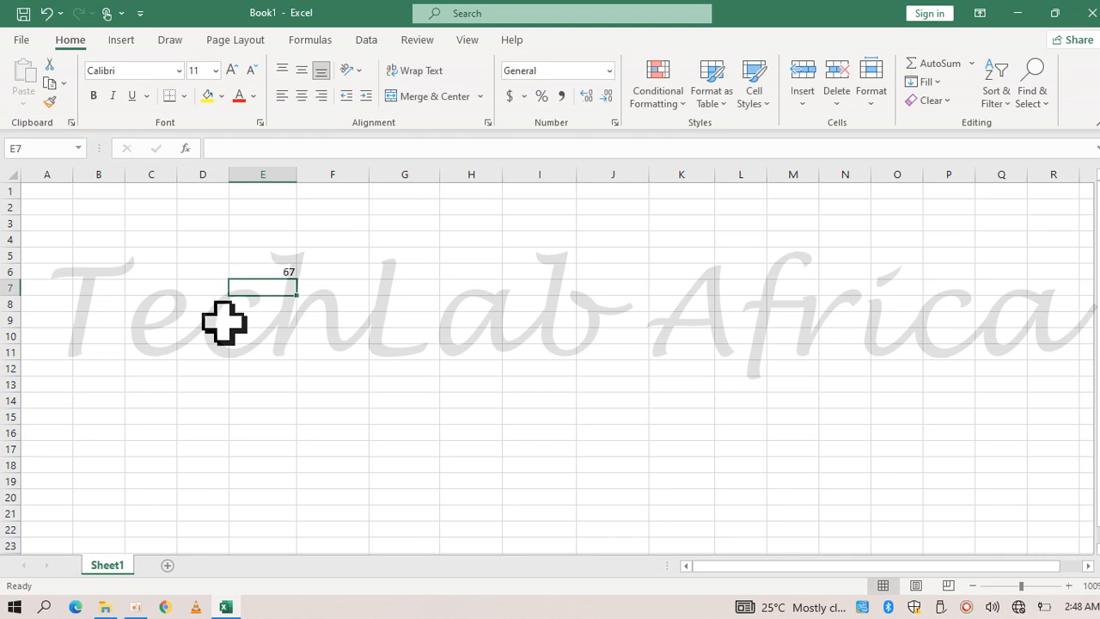
pyautogui.write('90')
pyautogui.press('Return')
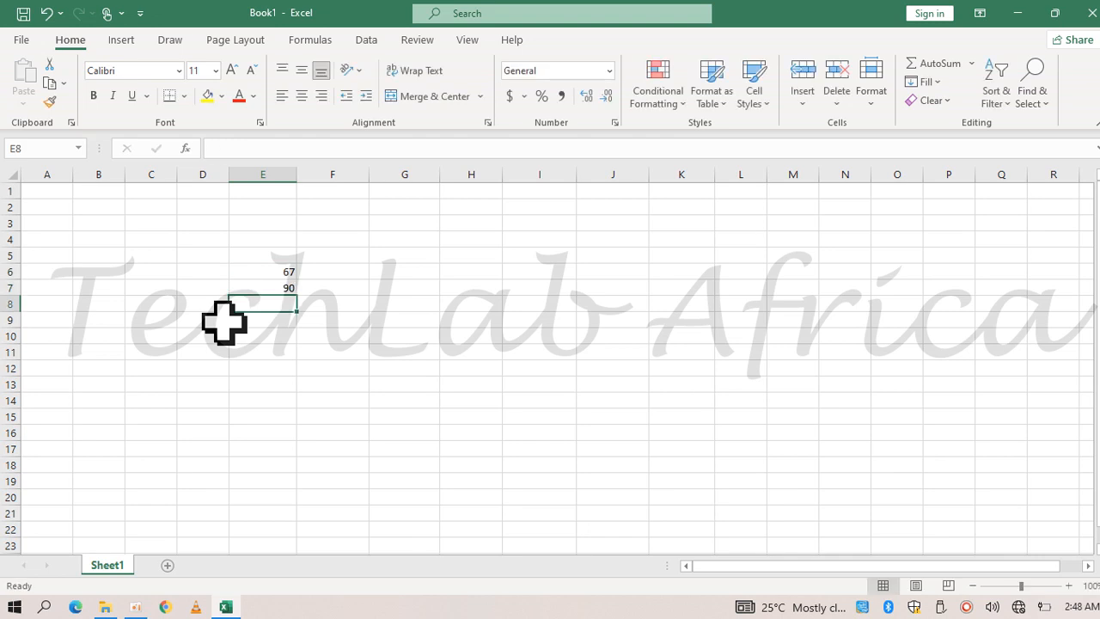
pyautogui.write('5')
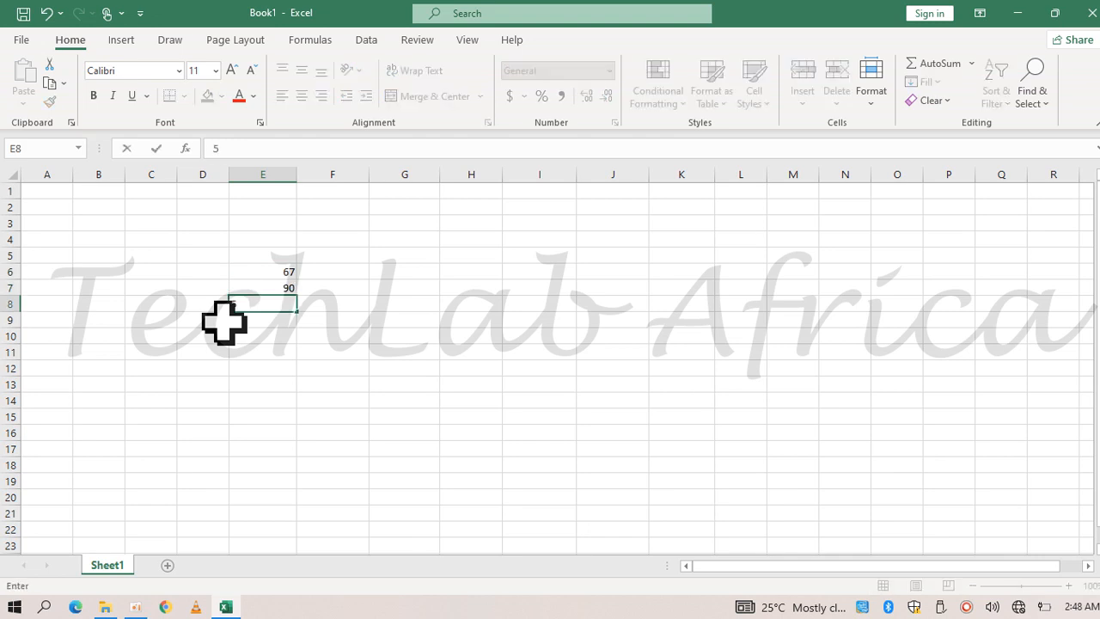
pyautogui.press('Return')
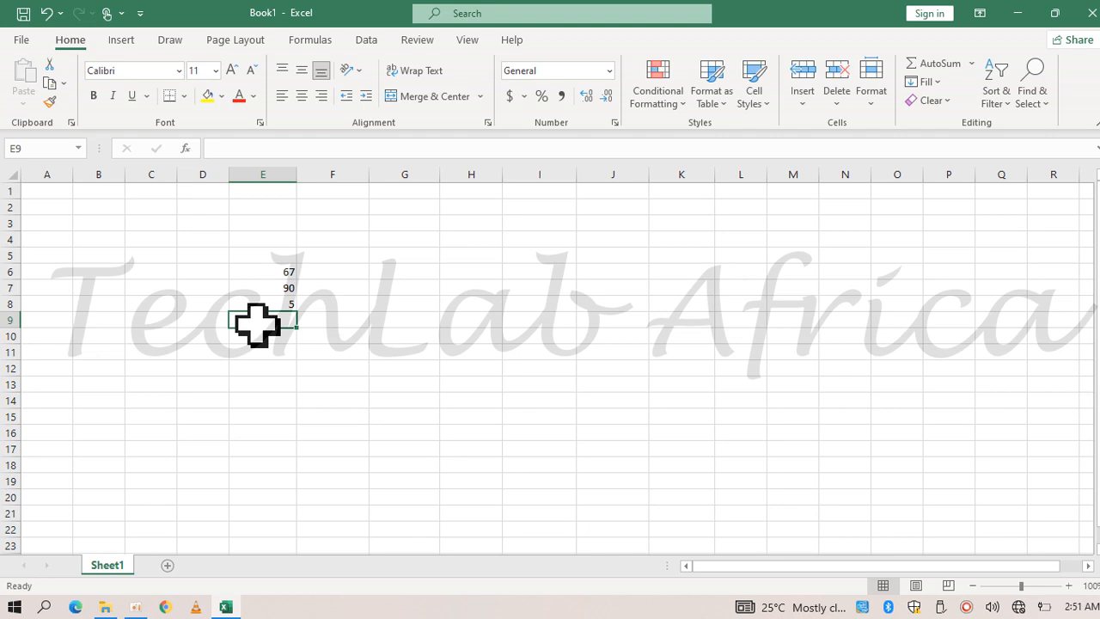
# Add the three numbers in cell E9 with the formula =E6+E7+E8
pyautogui.write('=')
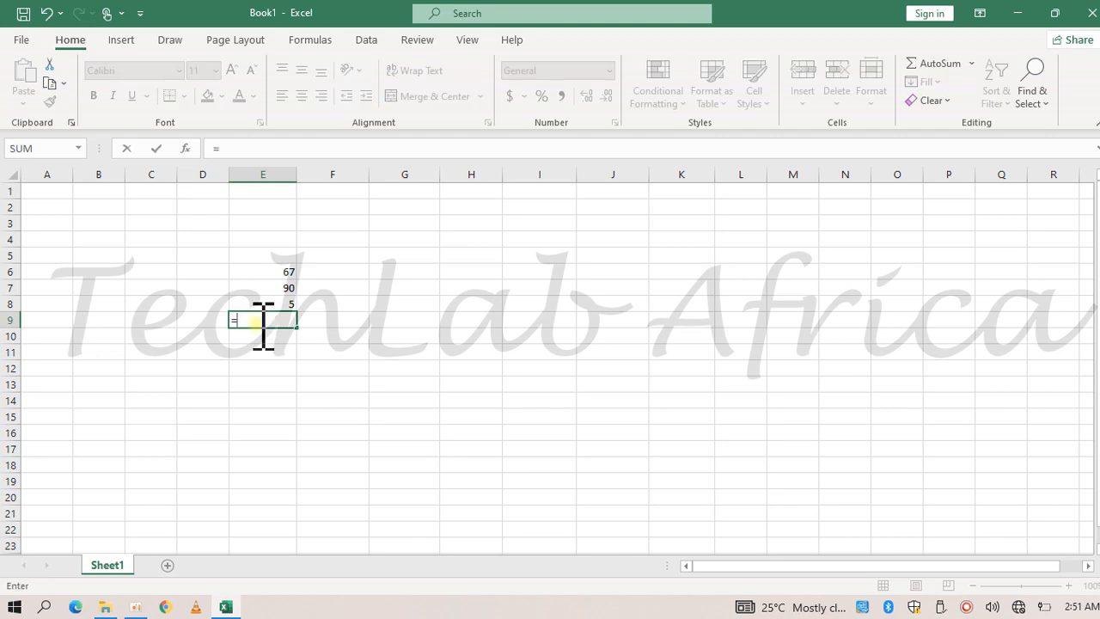
pyautogui.click(287, 273)
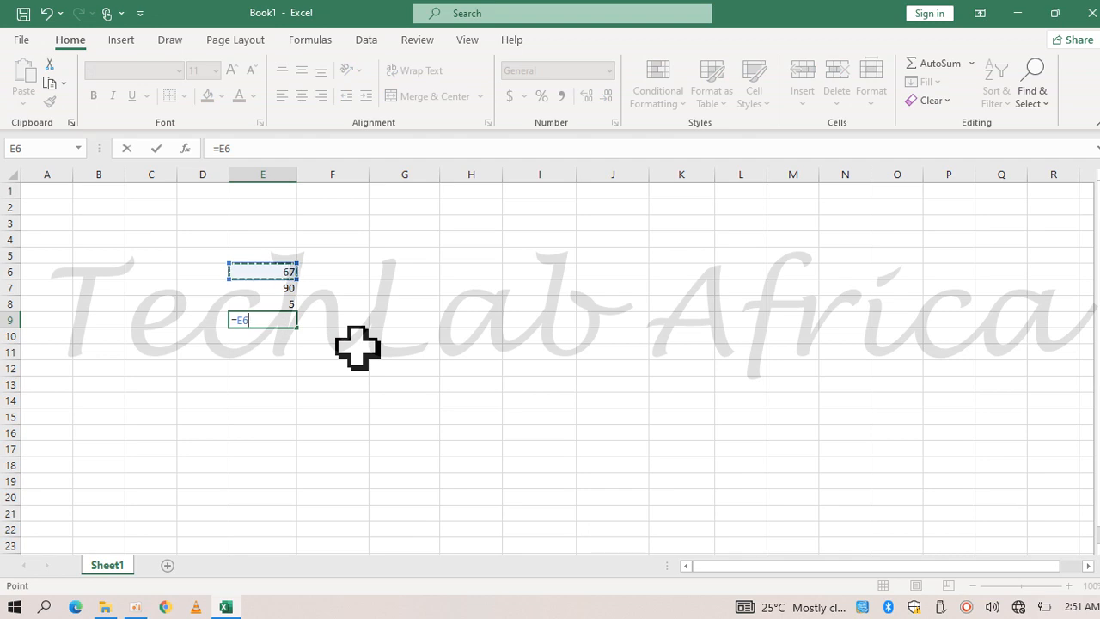
pyautogui.write('+')
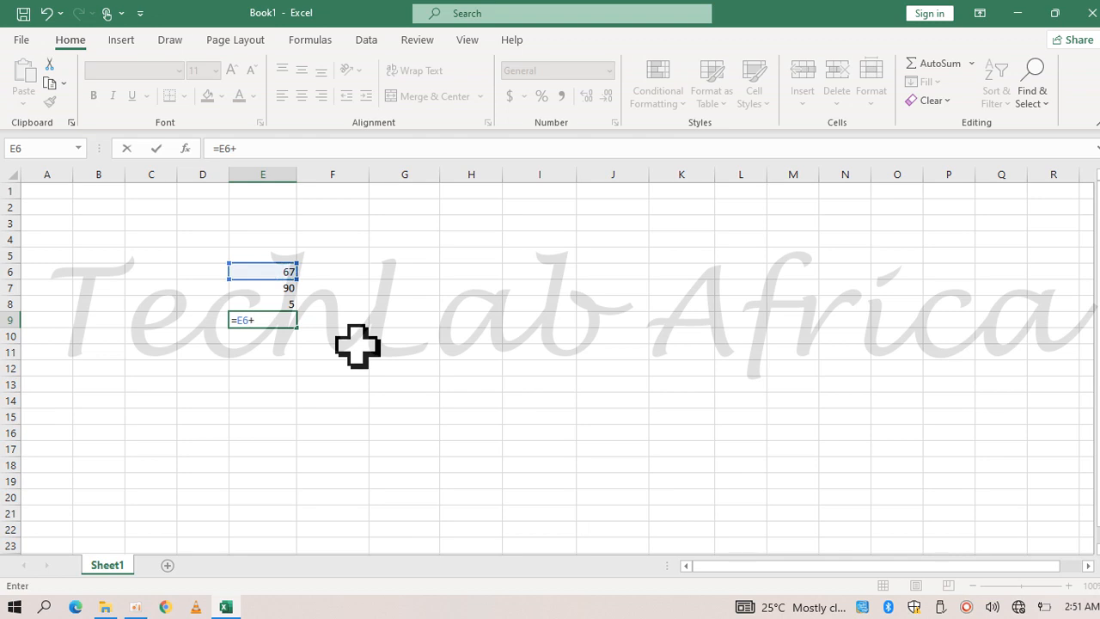
pyautogui.click(289, 289)
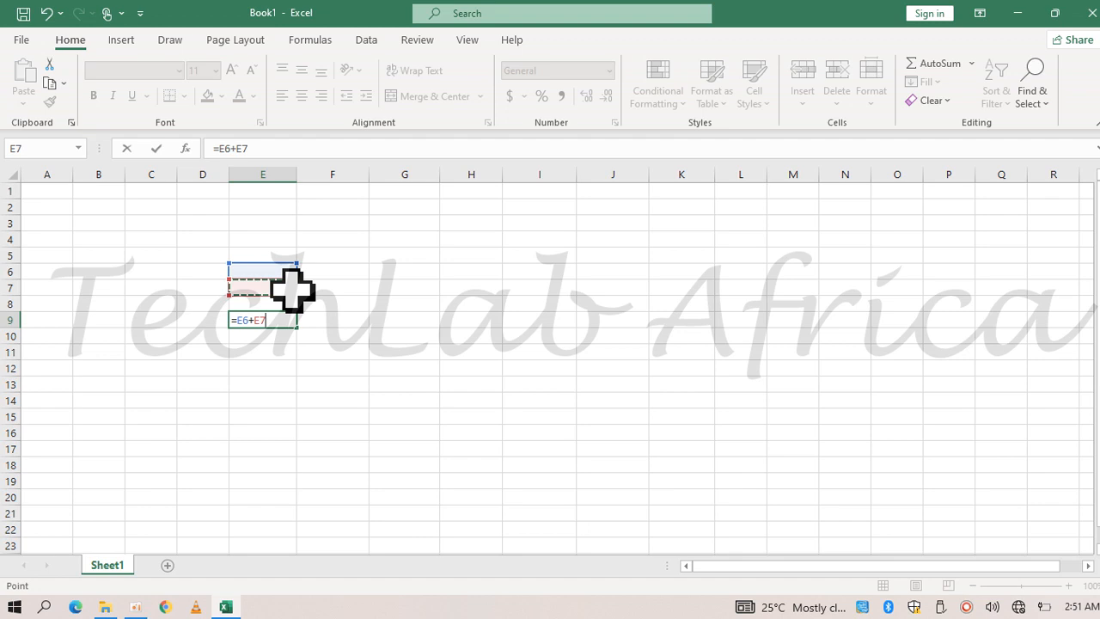
pyautogui.write('+')
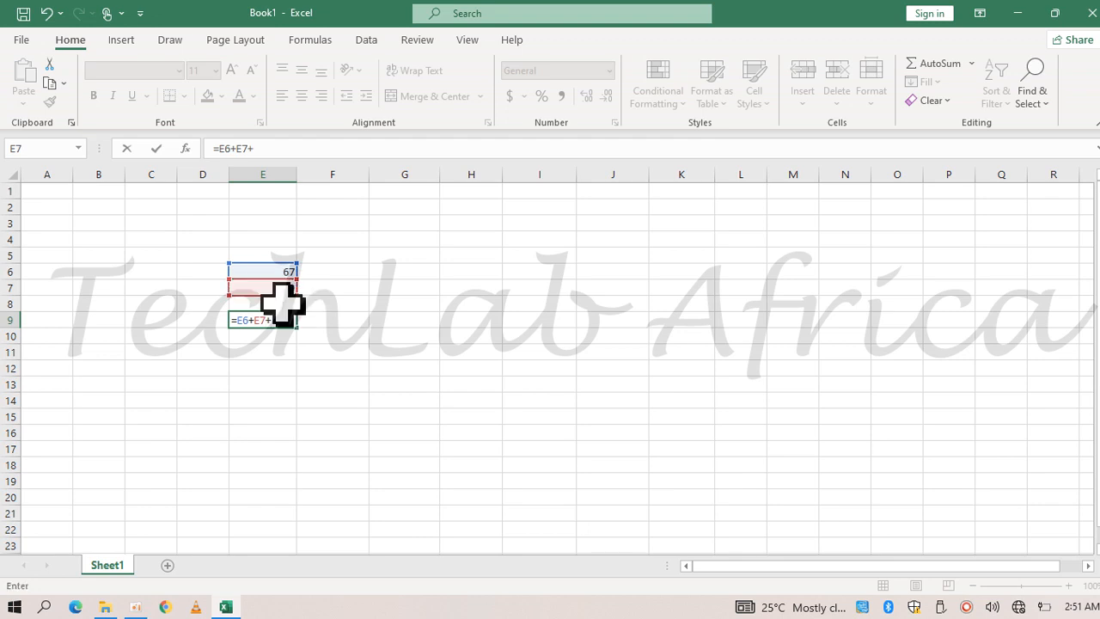
pyautogui.click(283, 303)
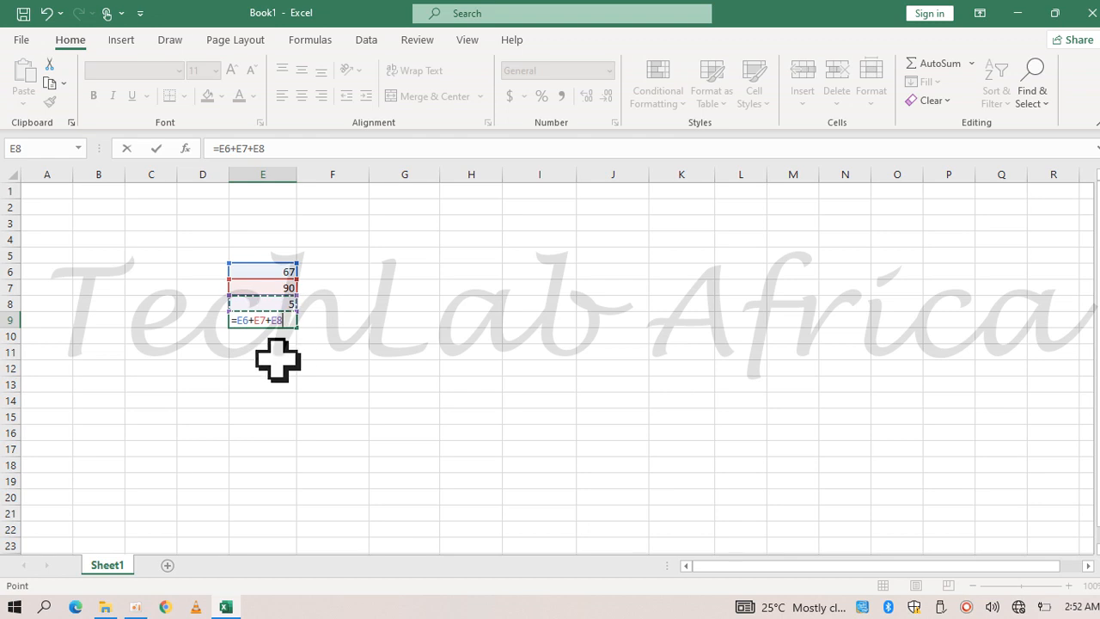
pyautogui.press('Return')
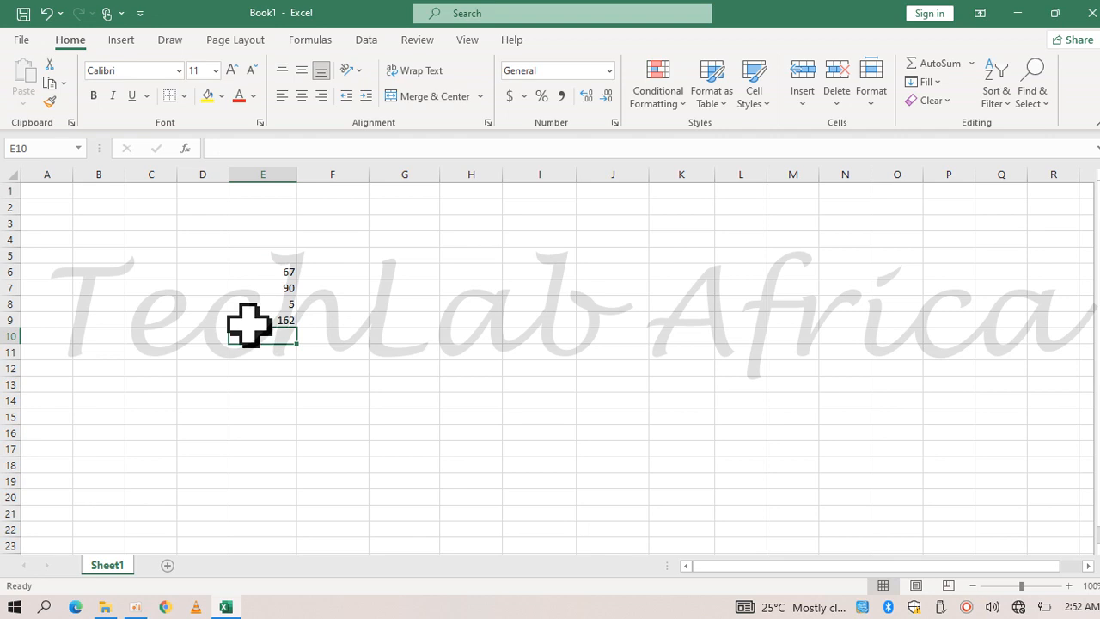
# Select cell F9 and look up SUM among the math and trigonometry functions without inserting it
pyautogui.click(337, 320)
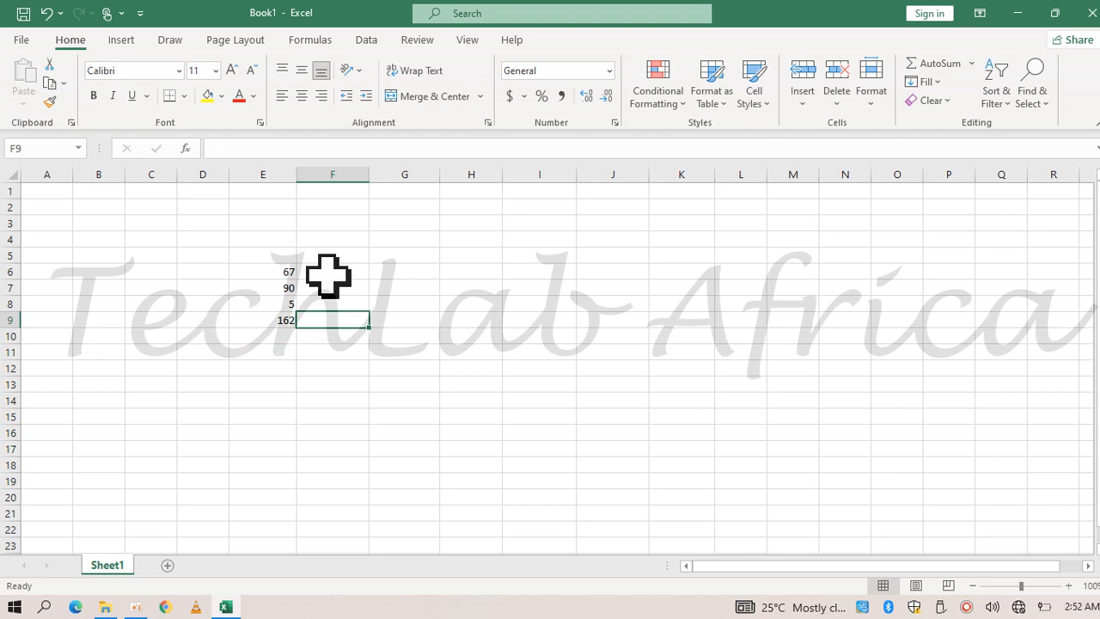
pyautogui.click(311, 42)
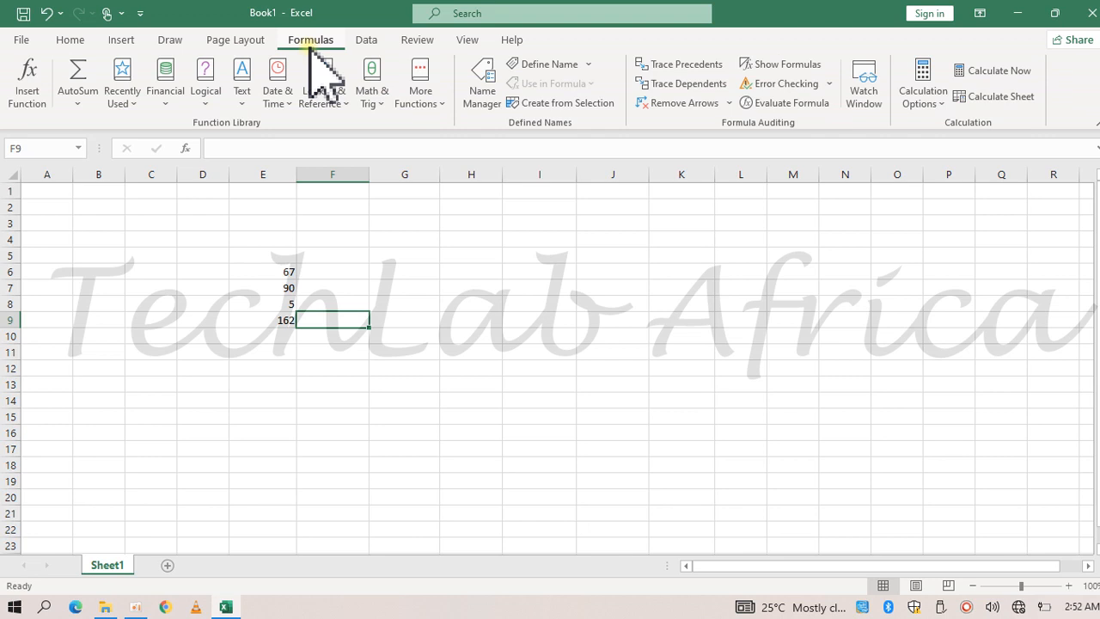
pyautogui.click(386, 107)
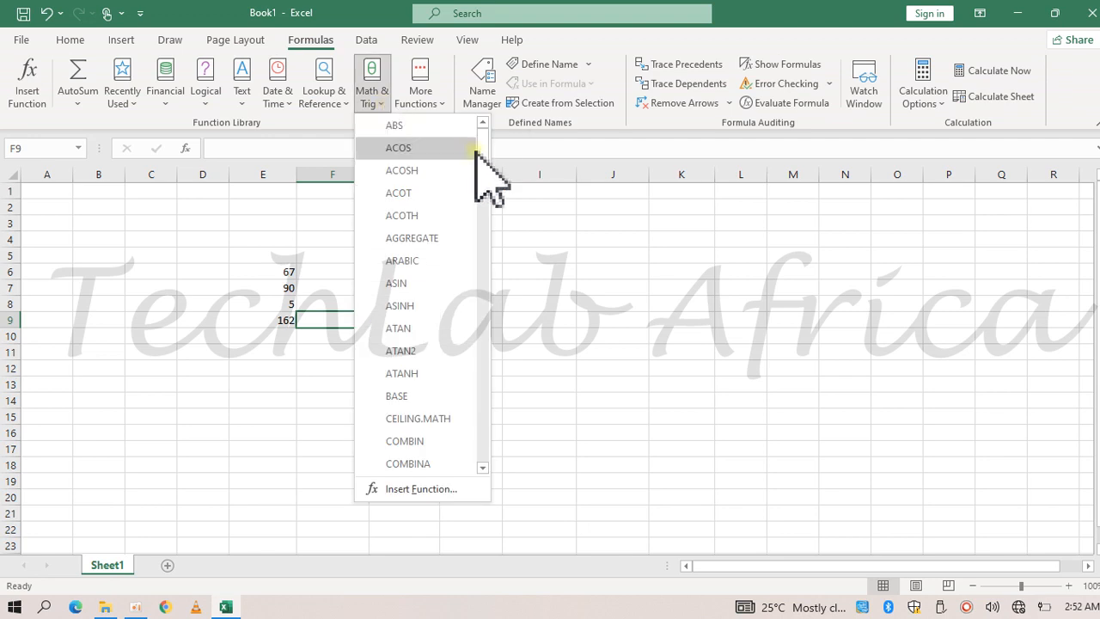
pyautogui.moveTo(482, 154); pyautogui.dragTo(492, 392)
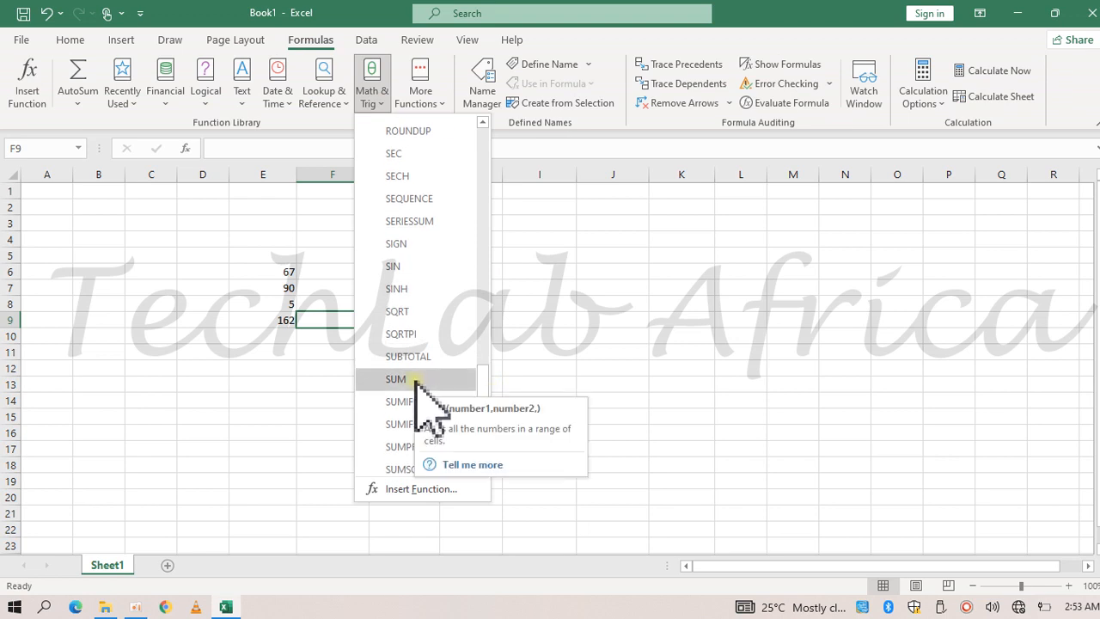
pyautogui.click(336, 327)
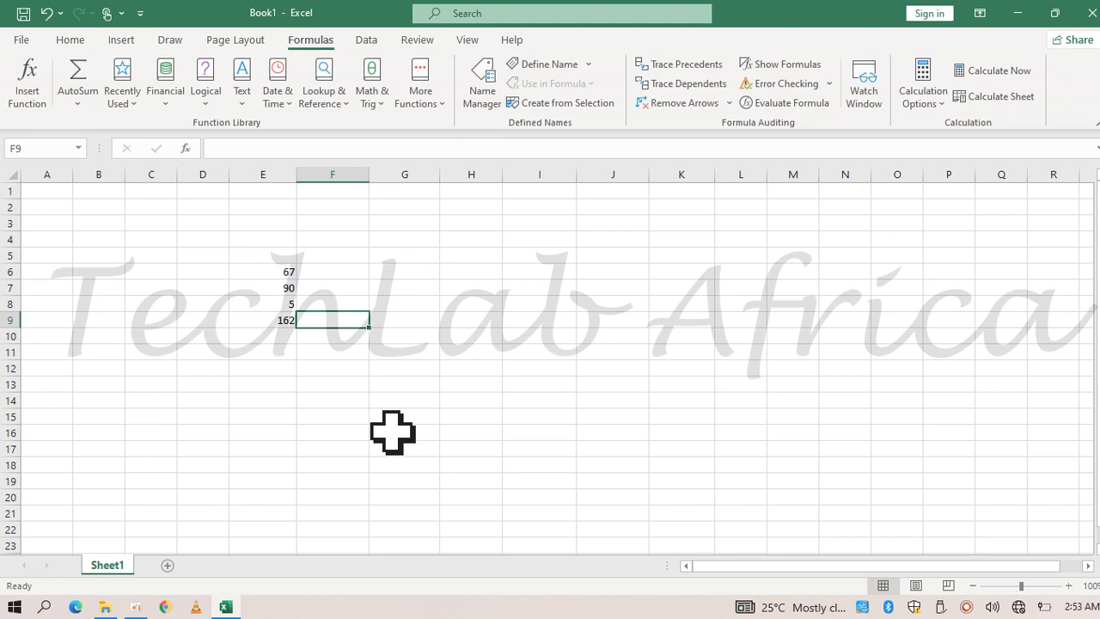
pyautogui.write('=')
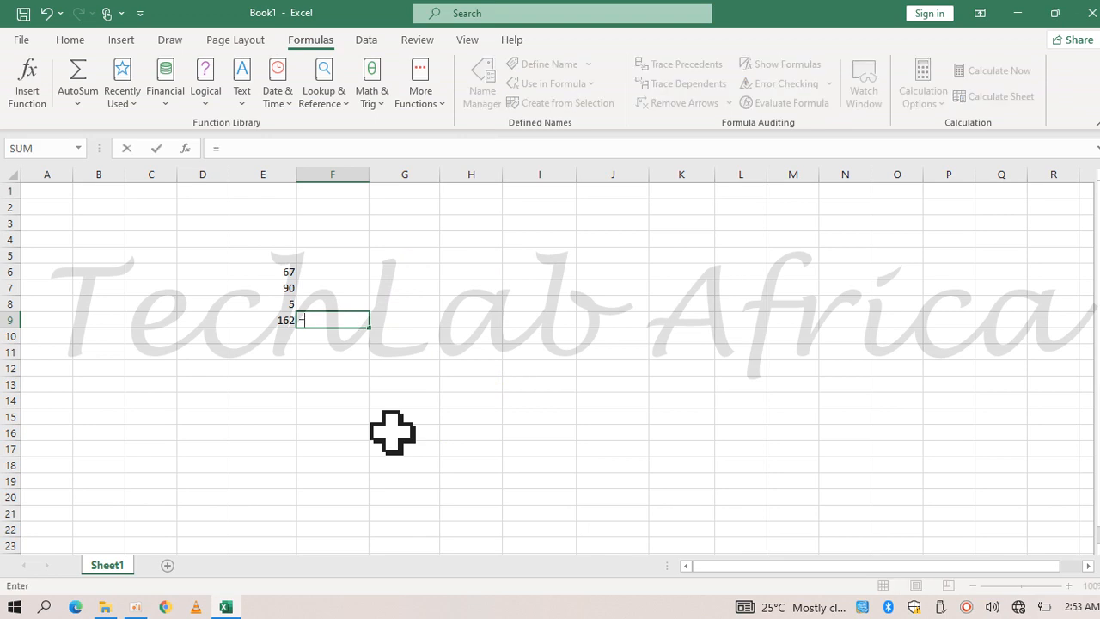
pyautogui.click(380, 107)
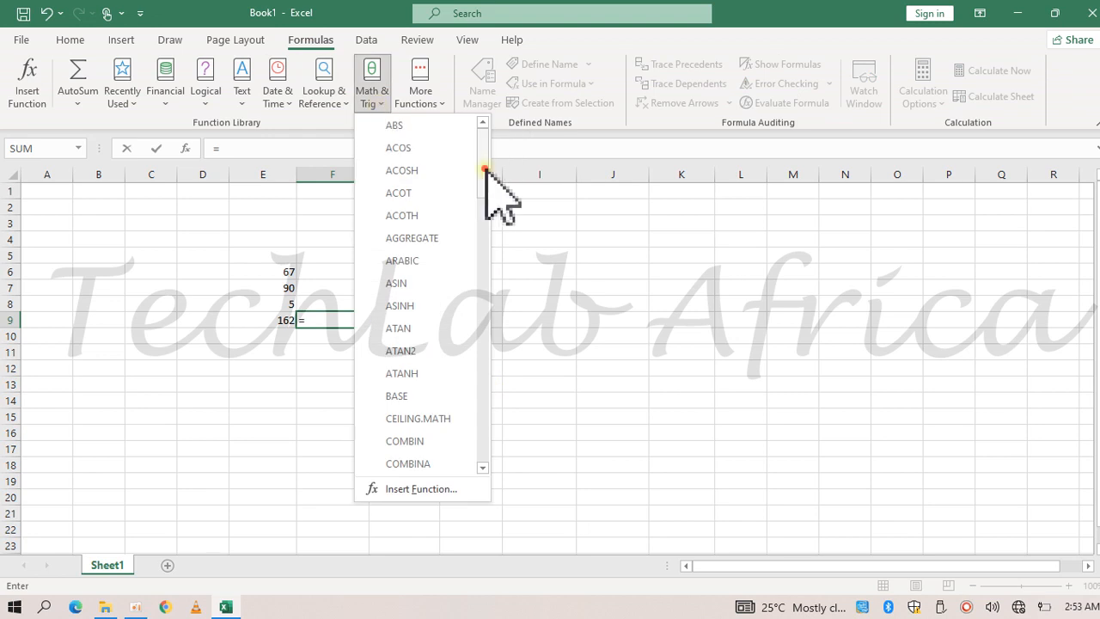
pyautogui.moveTo(486, 172); pyautogui.dragTo(490, 442)
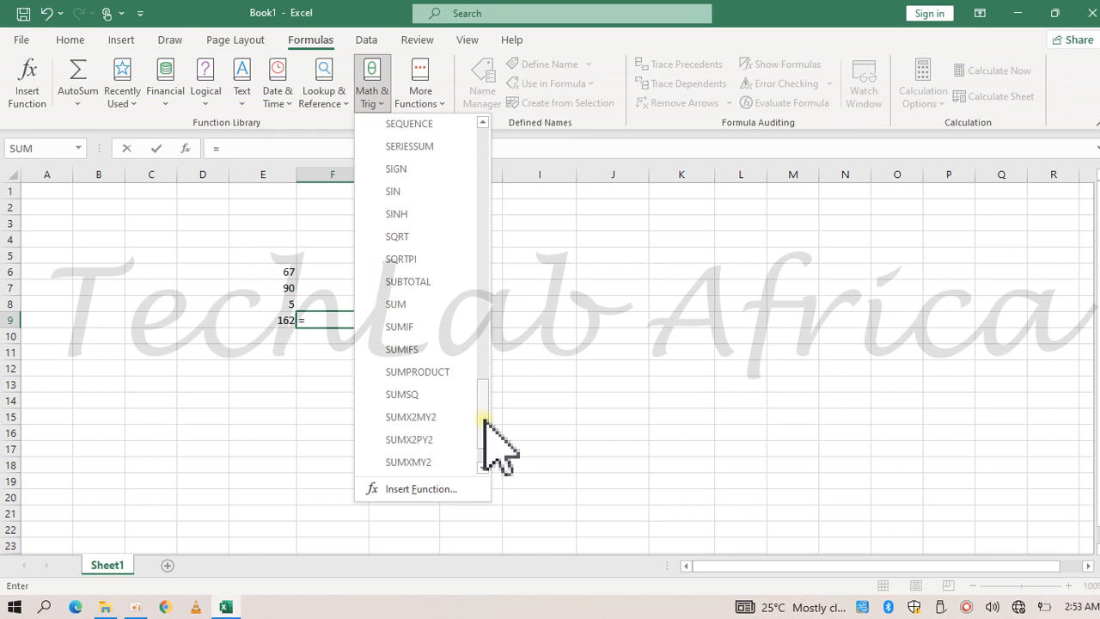
pyautogui.click(432, 305)
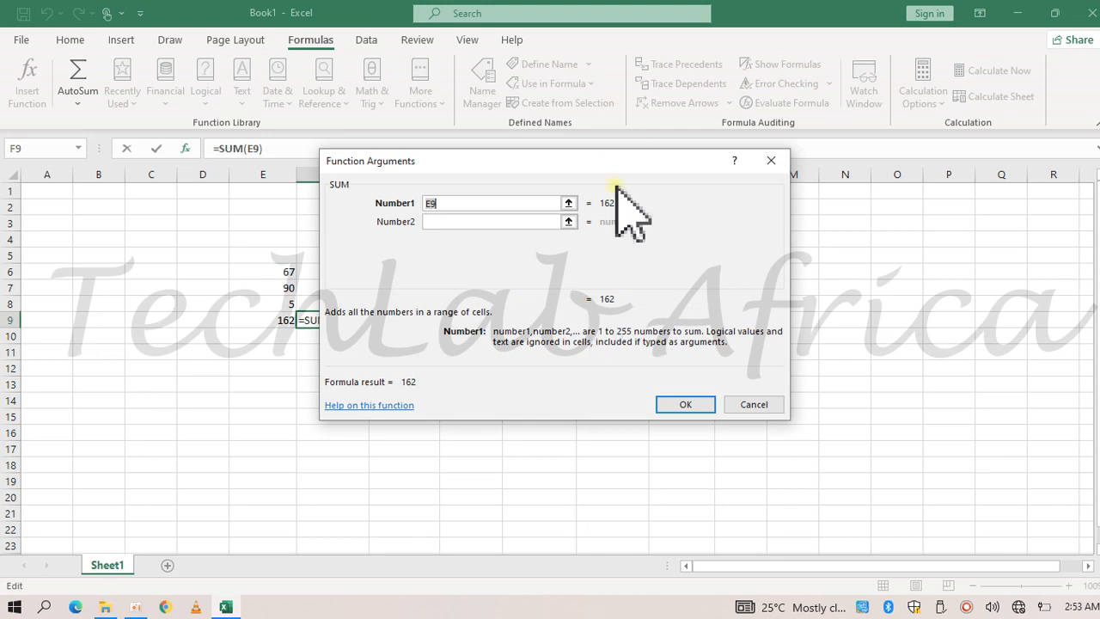
pyautogui.moveTo(607, 163); pyautogui.dragTo(745, 168)
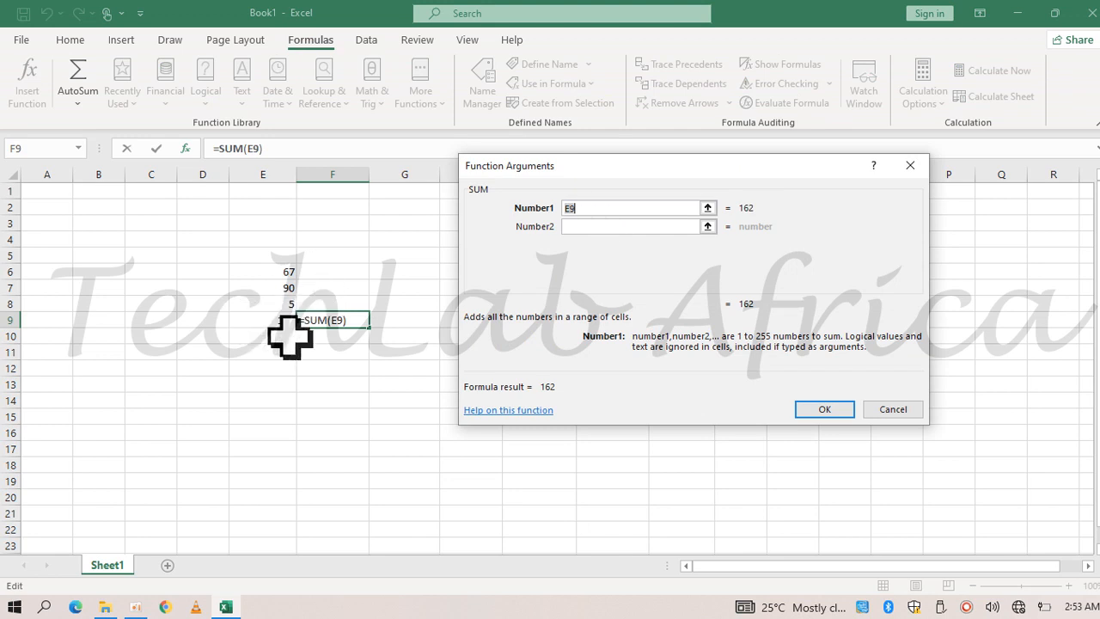
pyautogui.click(907, 410)
pyautogui.click(902, 411)
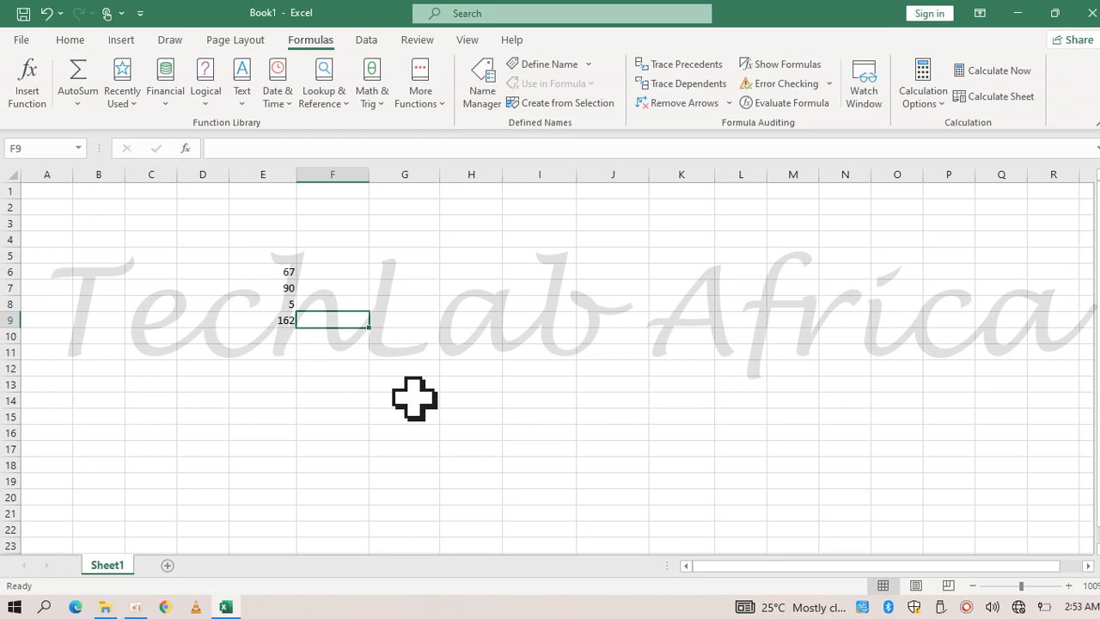
# Add the same three numbers in cell F9 with the function formula =SUM(E6,E7,E8)
pyautogui.write('=')
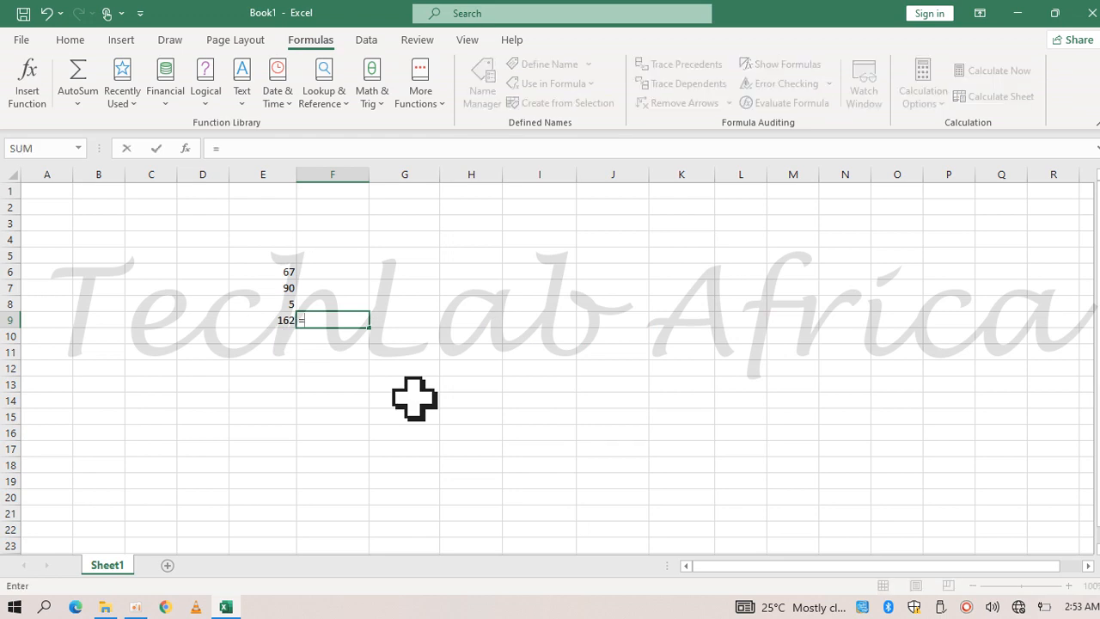
pyautogui.write('sum')
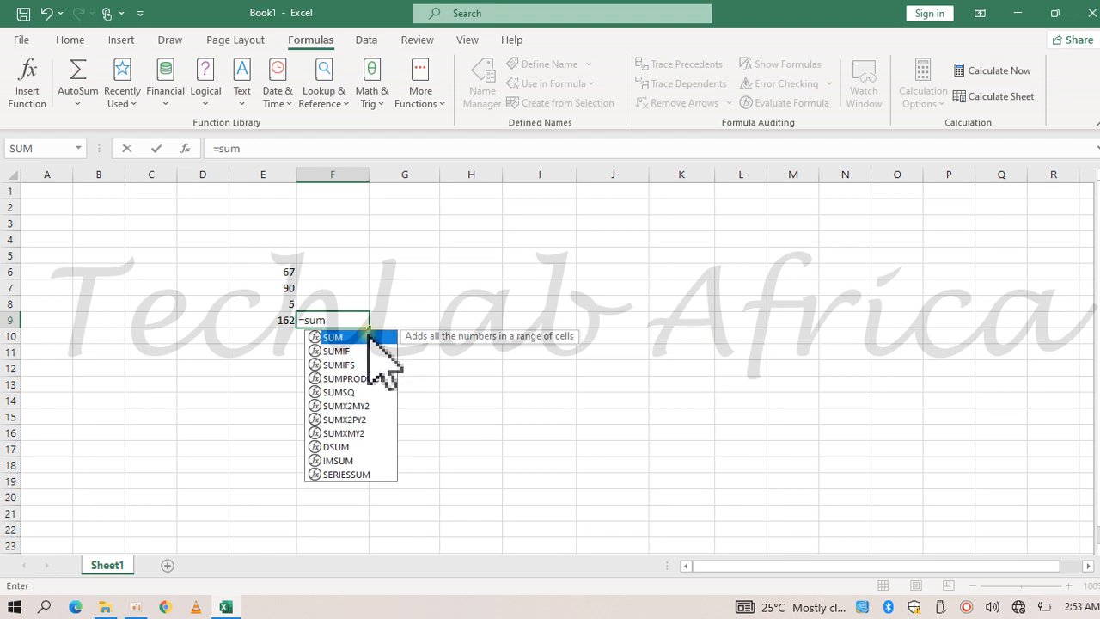
pyautogui.doubleClick(367, 336)
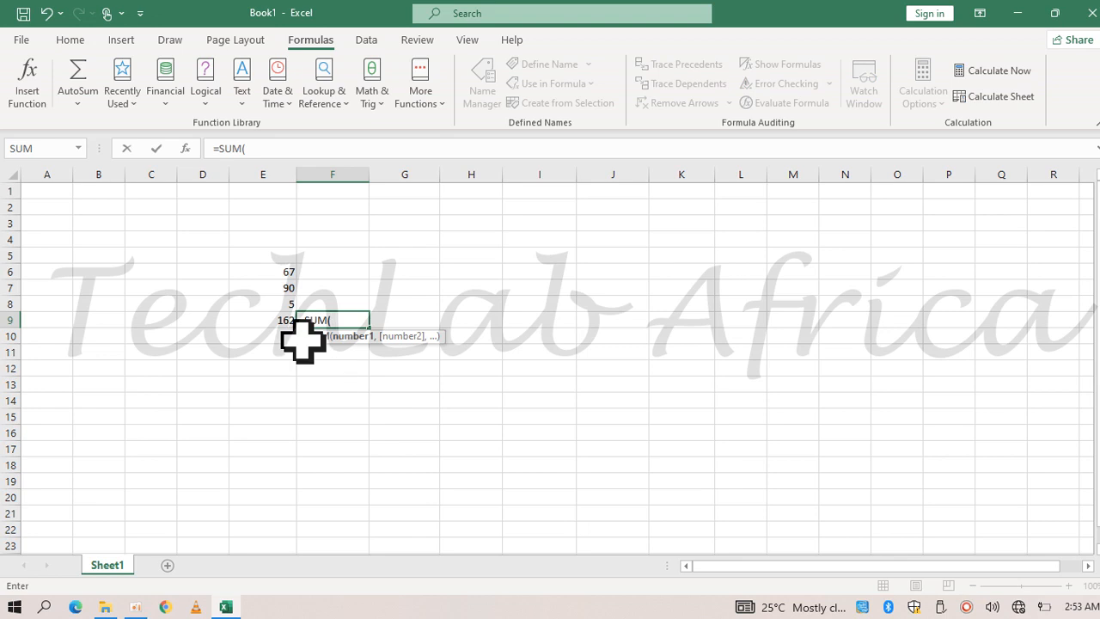
pyautogui.click(290, 273)
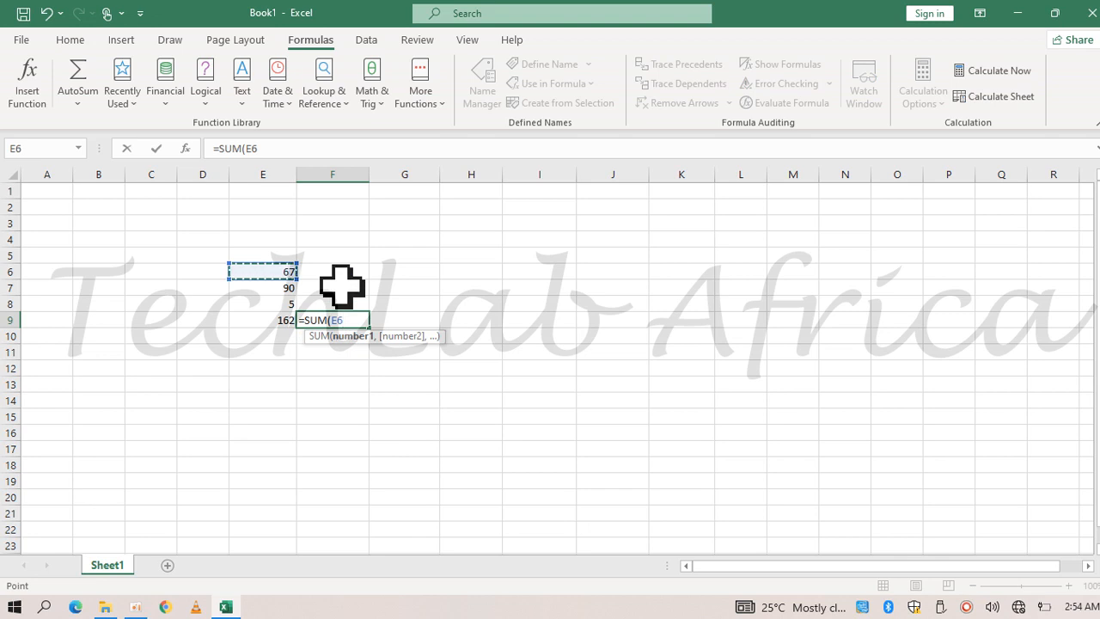
pyautogui.write(',')
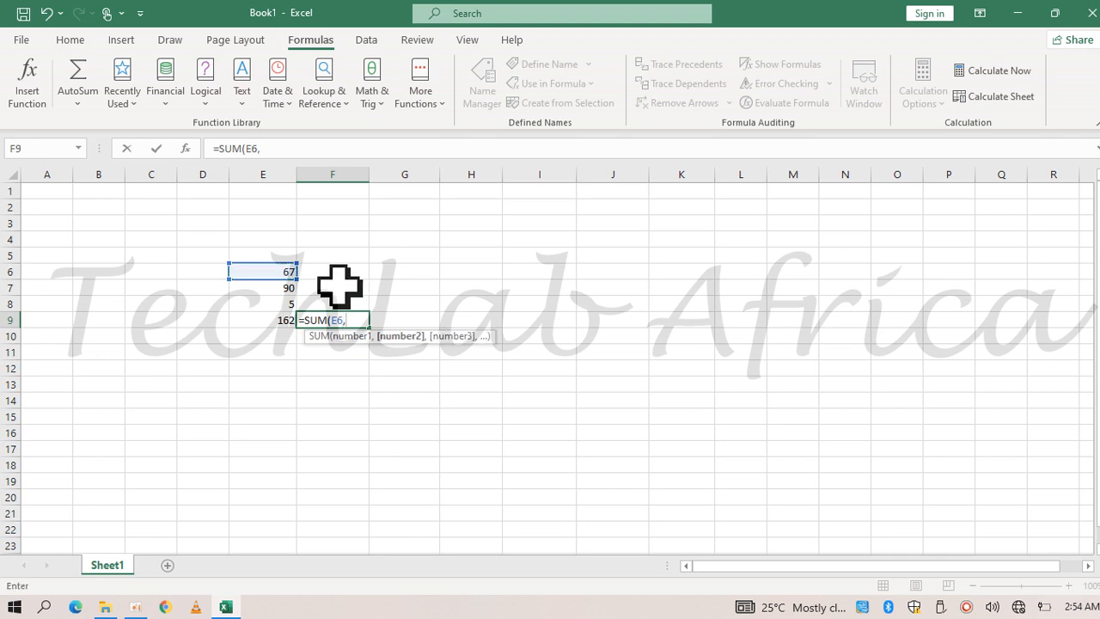
pyautogui.click(277, 289)
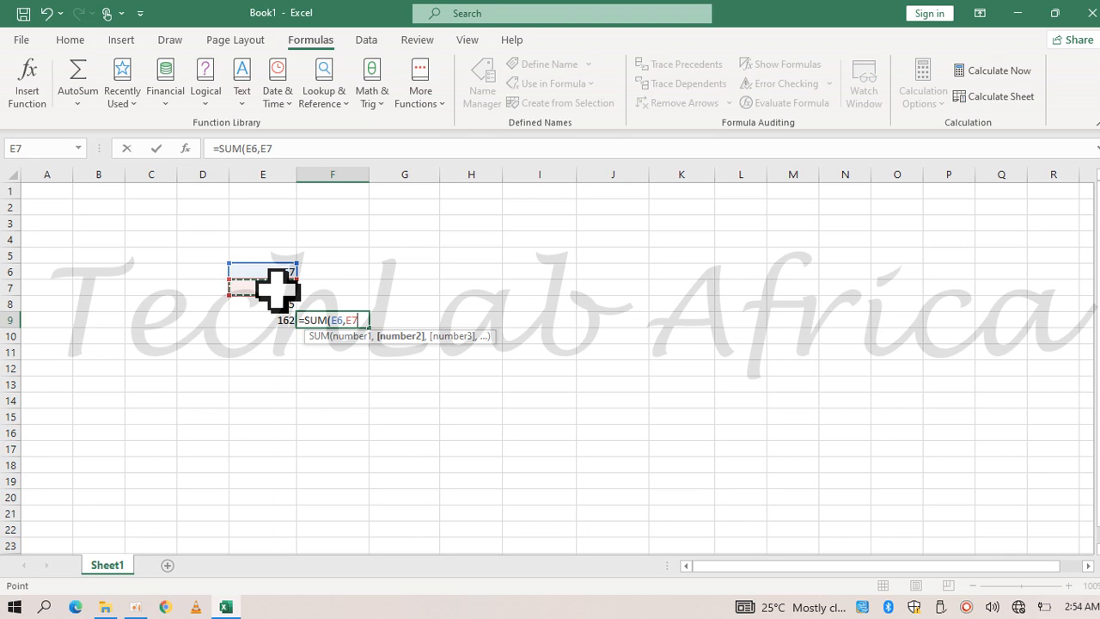
pyautogui.write(',')
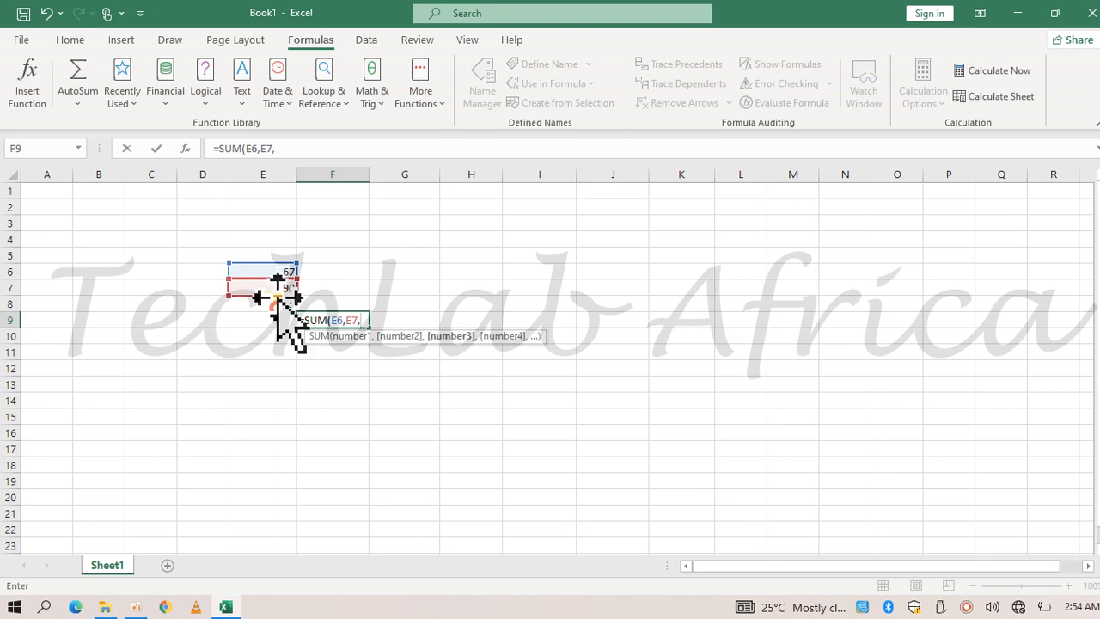
pyautogui.click(277, 304)
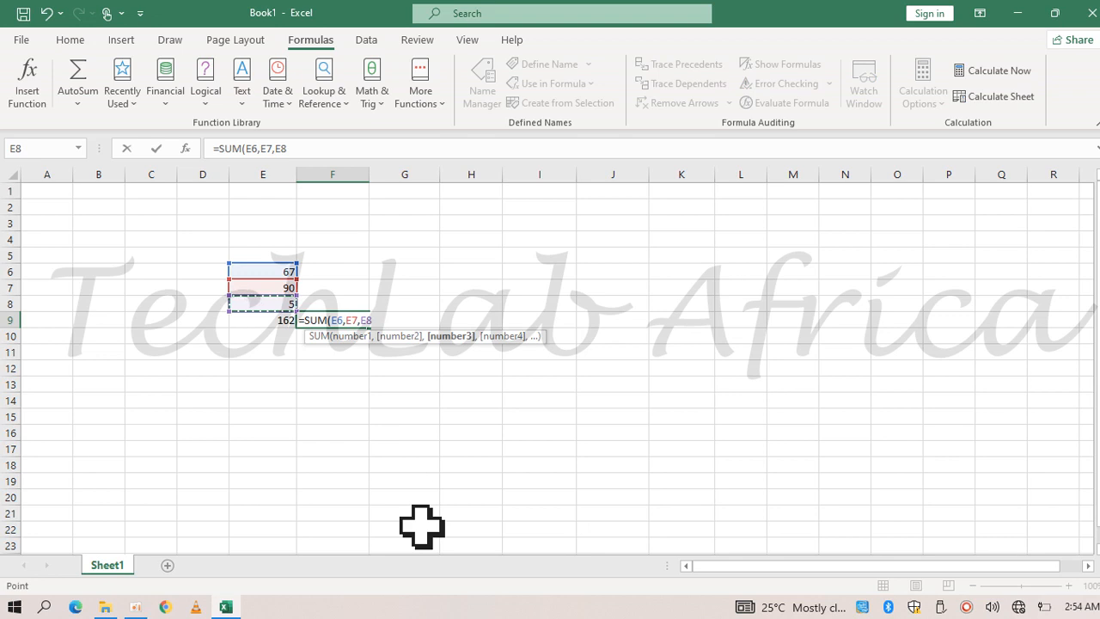
pyautogui.write(')')
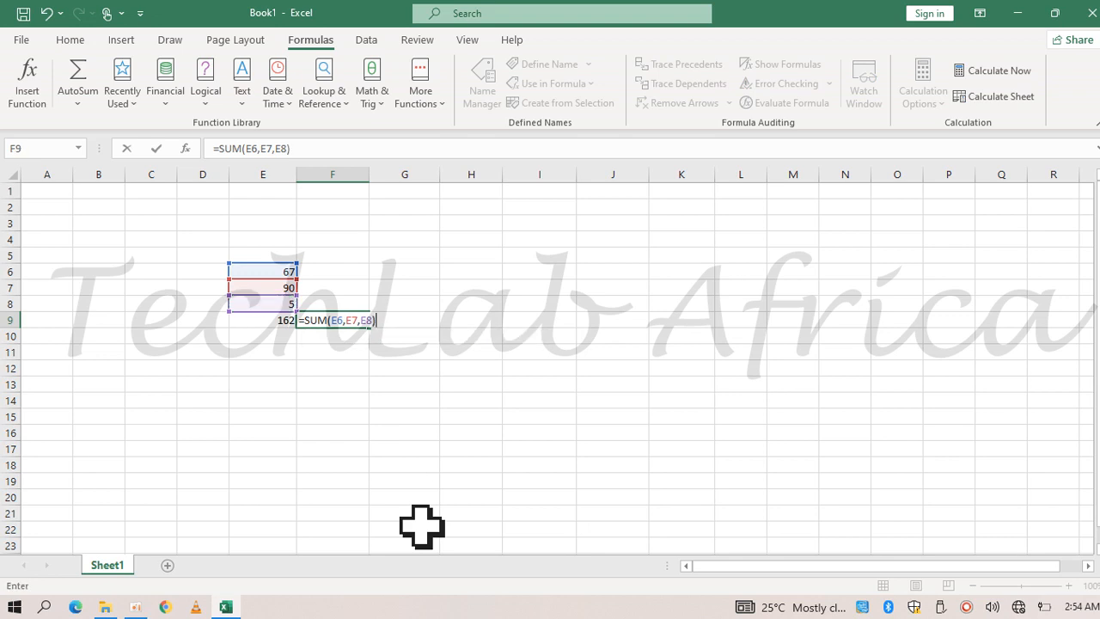
pyautogui.press('Return')
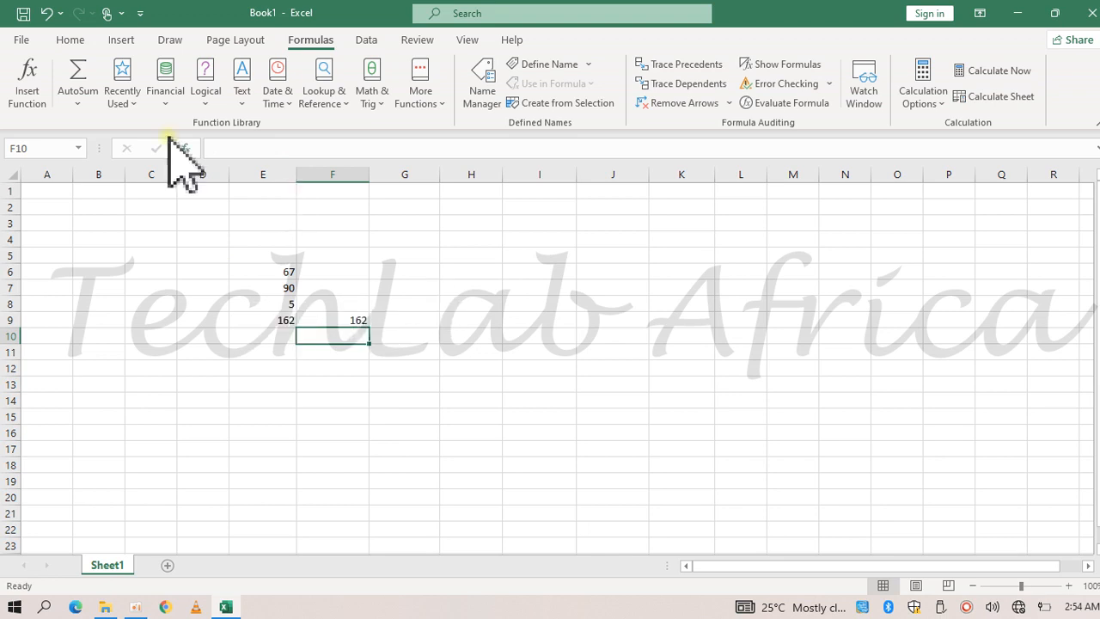
# Bring back the Home commands for formatting and editing cells
pyautogui.click(71, 40)
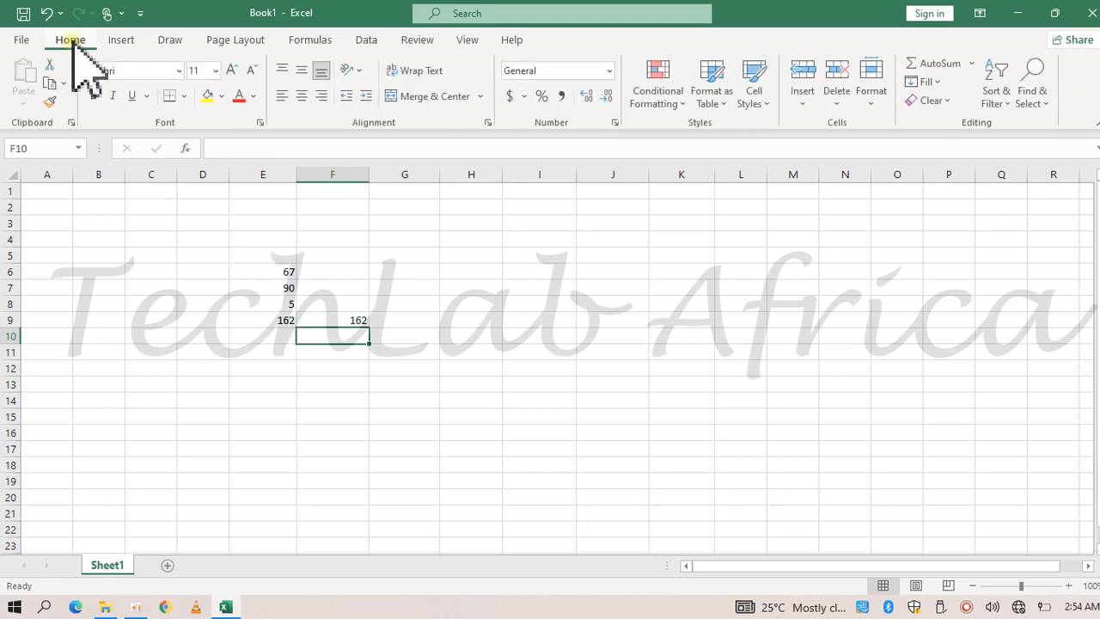